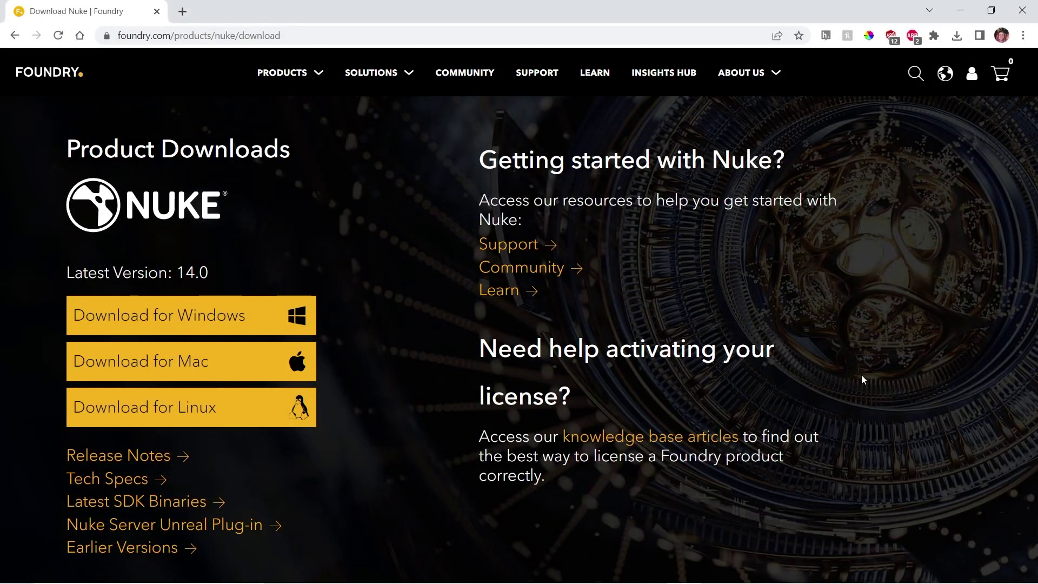
Step: Start the Windows download of Nuke from the Nuke product downloads page
{"action": "left_click", "coordinate": [200, 311]}
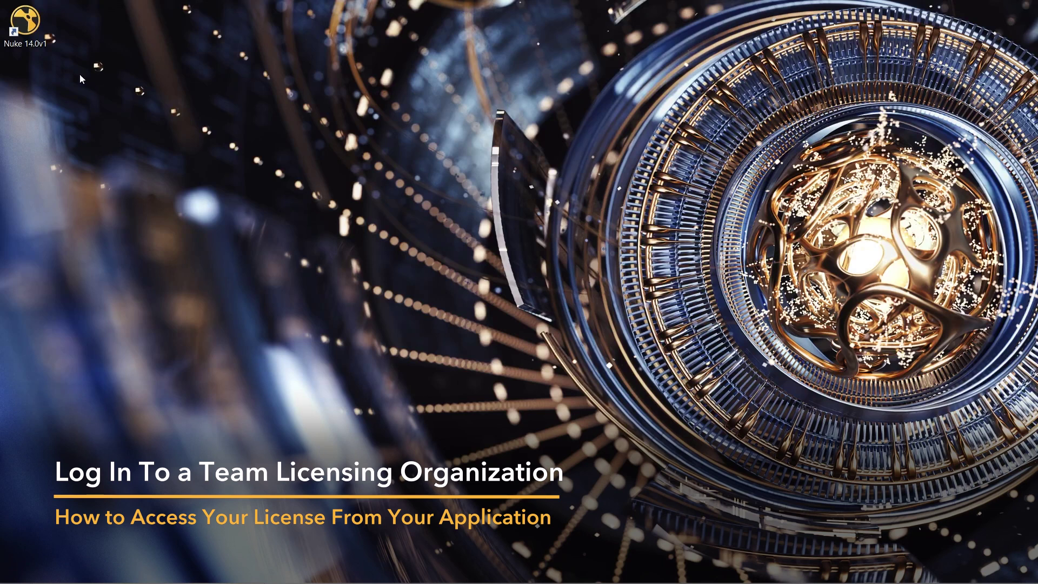
Step: Launch Nuke 14.0v1 and choose to activate a Login License from a Foundry account
{"action": "double_click", "coordinate": [29, 38]}
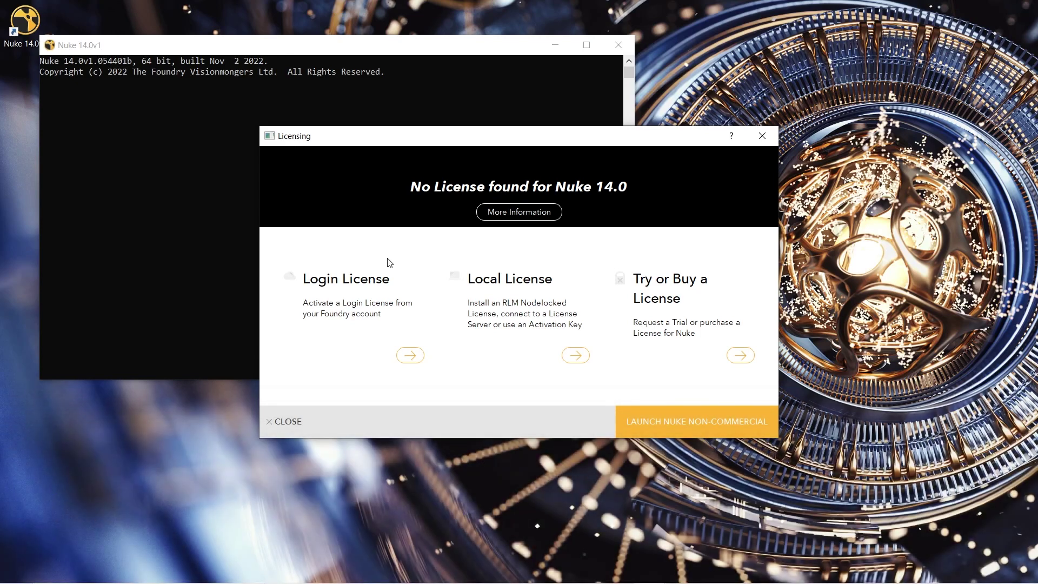
{"action": "left_click", "coordinate": [410, 355]}
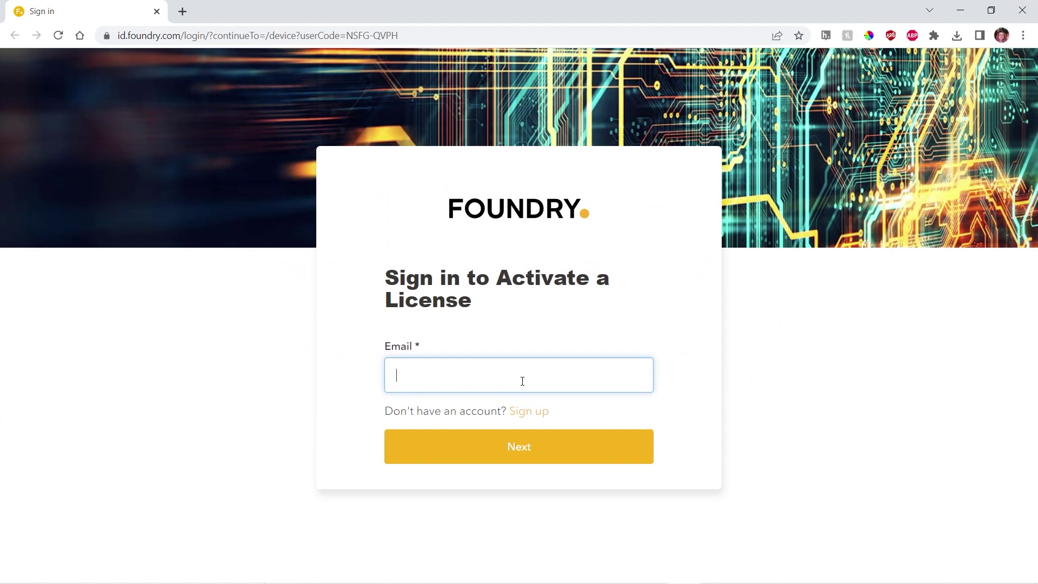
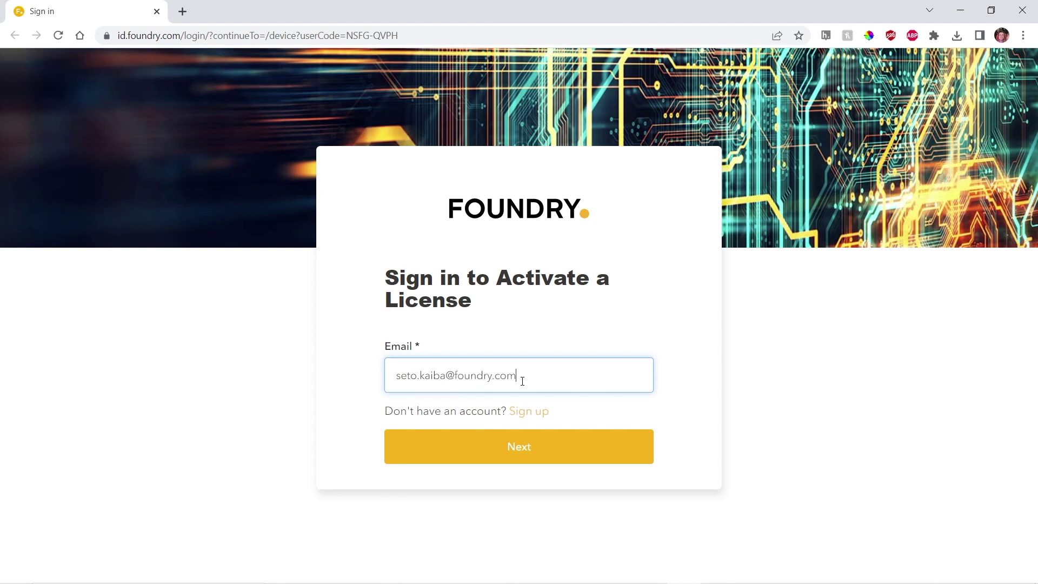
{"action": "key", "text": "Return"}
{"action": "left_click", "coordinate": [486, 438]}
{"action": "type", "text": "•••••••"}
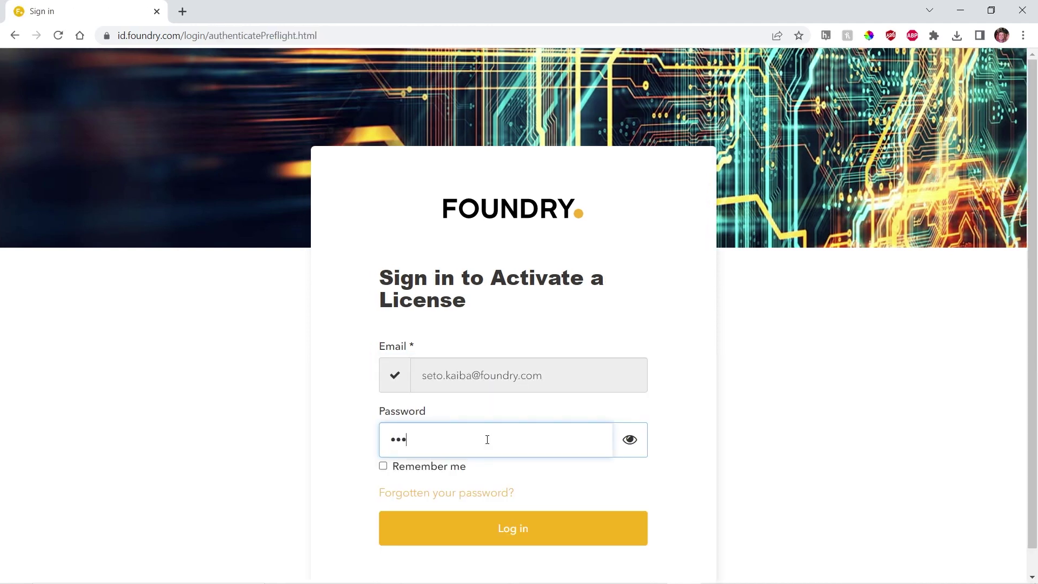
{"action": "type", "text": "•••••••"}
{"action": "key", "text": "Return"}
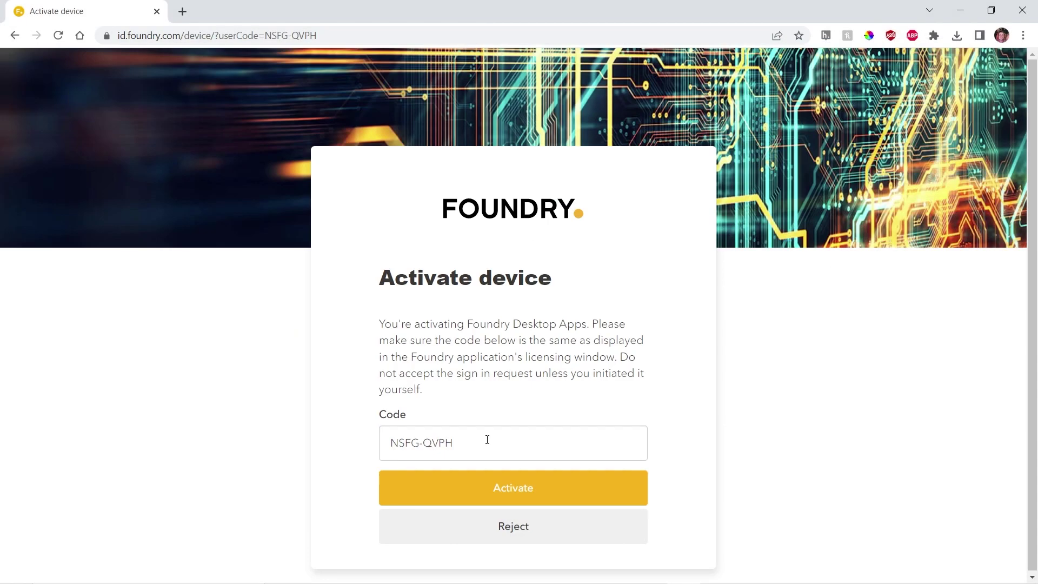
{"action": "left_click", "coordinate": [505, 488]}
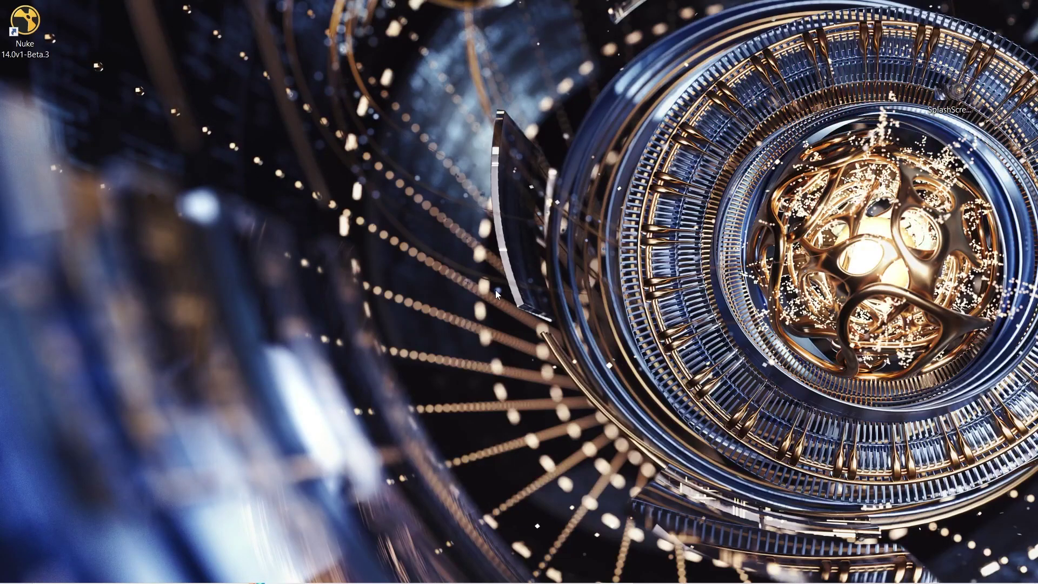
Step: Launch Nuke 14.0v1-Beta.3 from its desktop icon
{"action": "double_click", "coordinate": [29, 43]}
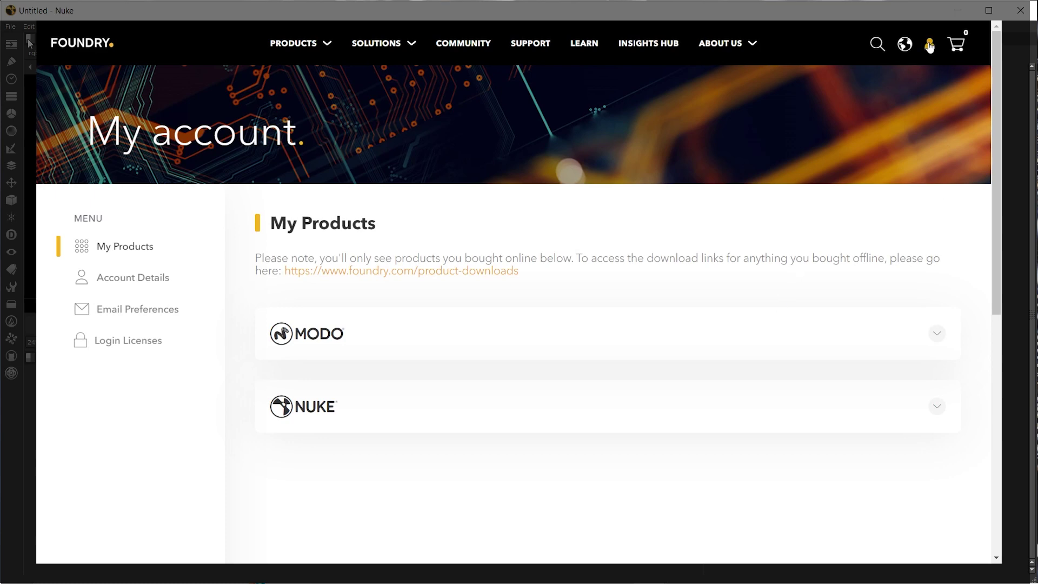
Step: Log out of the Foundry website and sign back in with the account e-mail and password
{"action": "left_click", "coordinate": [929, 47]}
{"action": "left_click", "coordinate": [893, 115]}
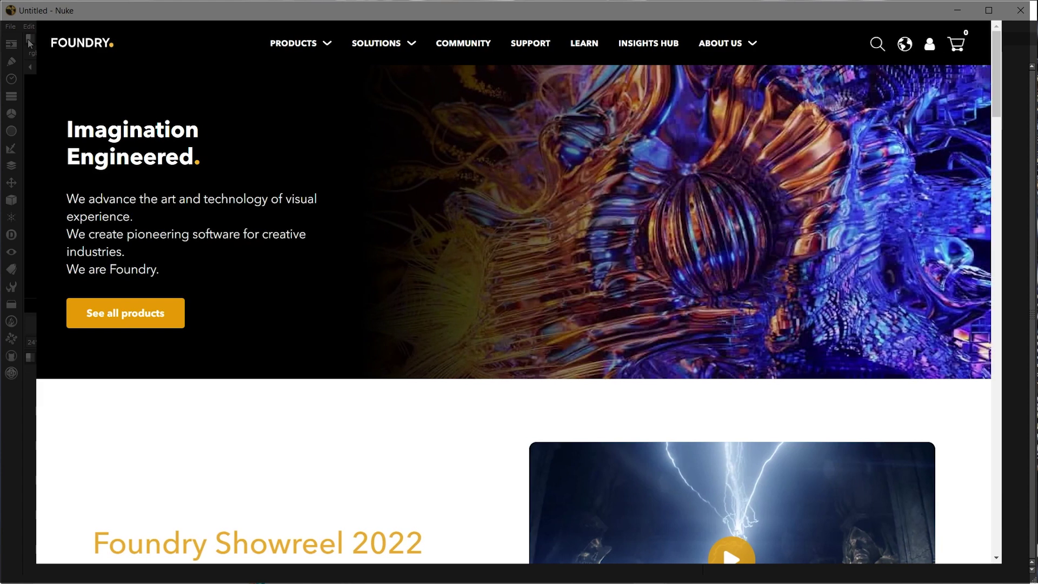
{"action": "key", "text": "Return"}
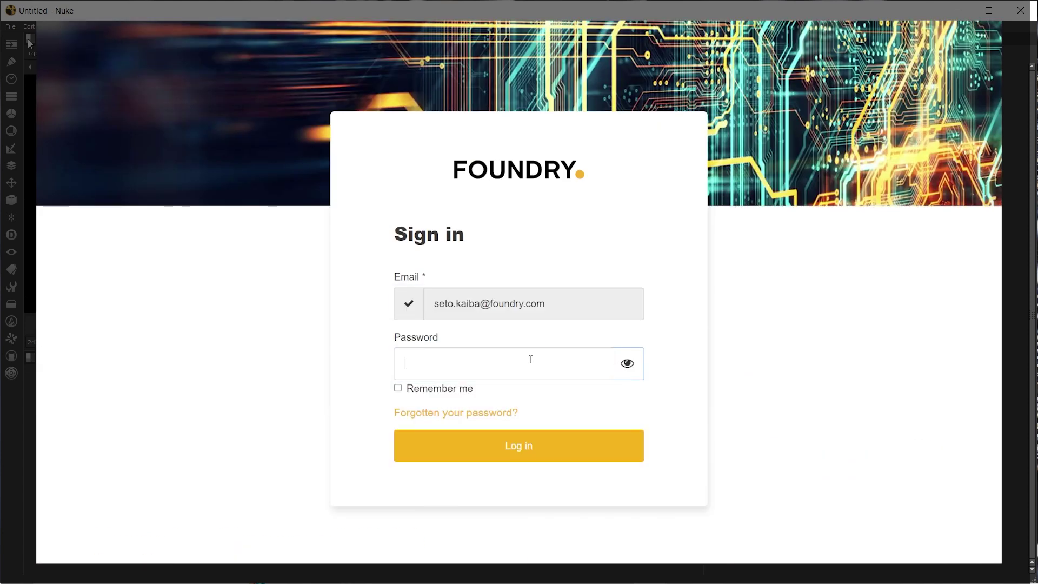
{"action": "type", "text": "**************"}
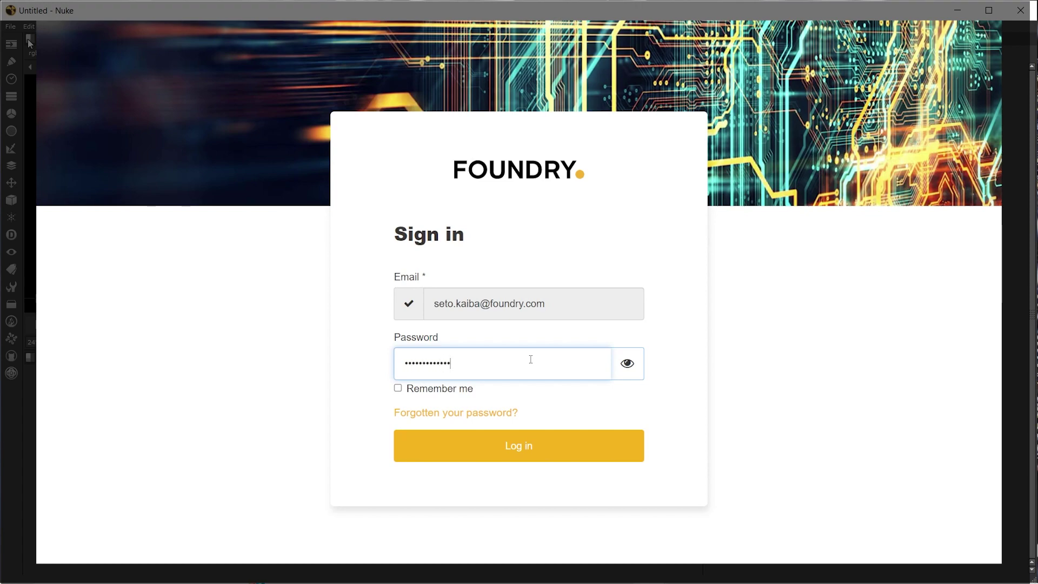
{"action": "key", "text": "Return"}
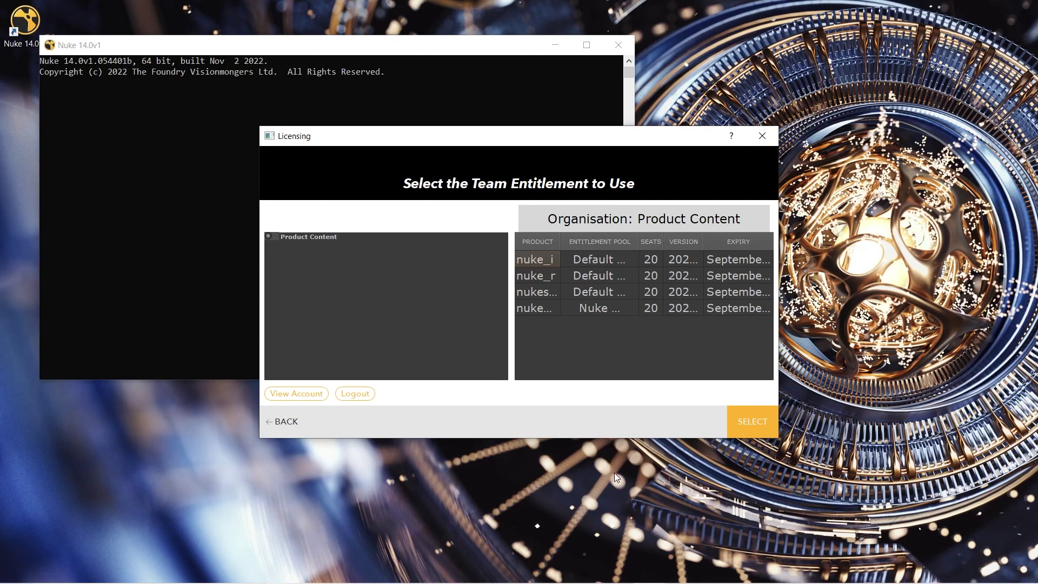
Step: Select the nuke_i team entitlement and finish licensing to open an untitled Nuke session
{"action": "left_click", "coordinate": [760, 419]}
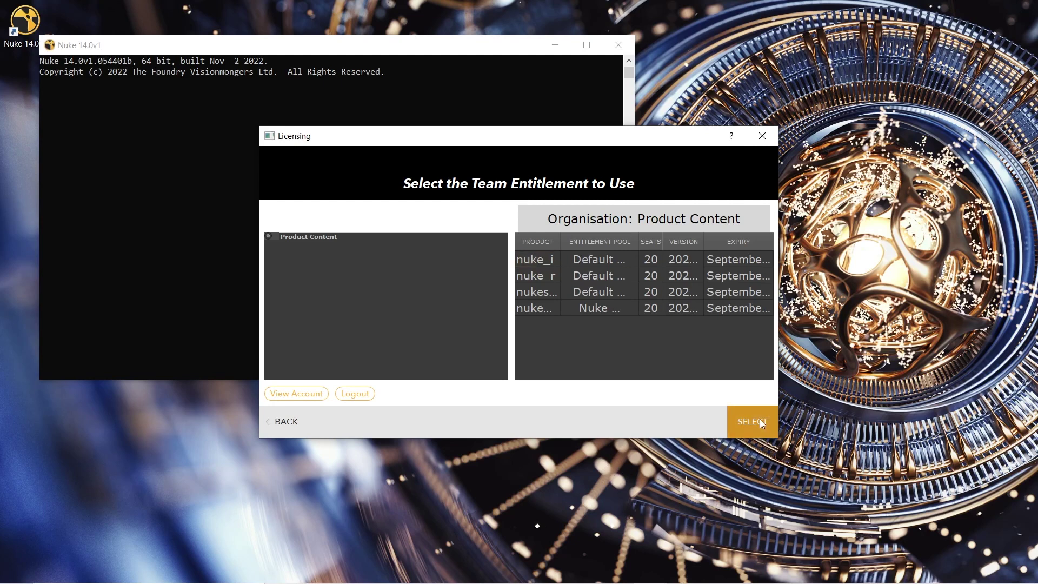
{"action": "left_click", "coordinate": [761, 422]}
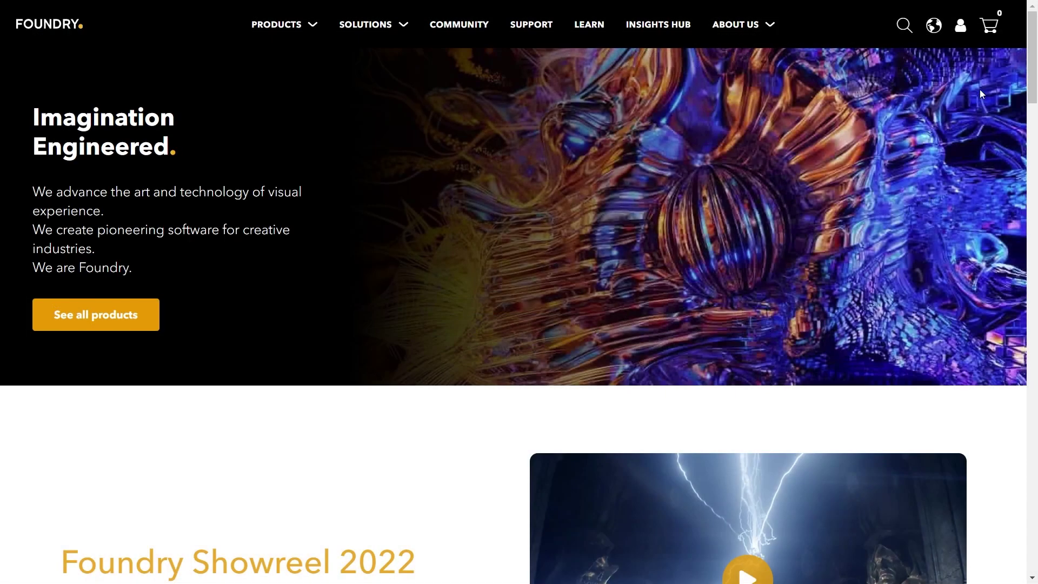
Step: Show the Team Licenses list under My Account's Login Licenses
{"action": "left_click", "coordinate": [962, 34]}
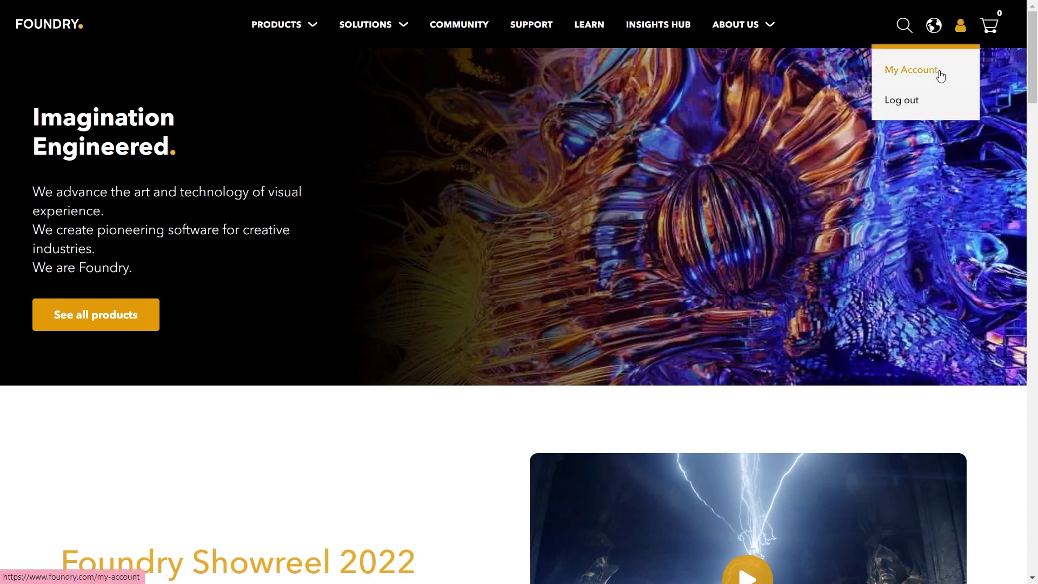
{"action": "left_click", "coordinate": [877, 71]}
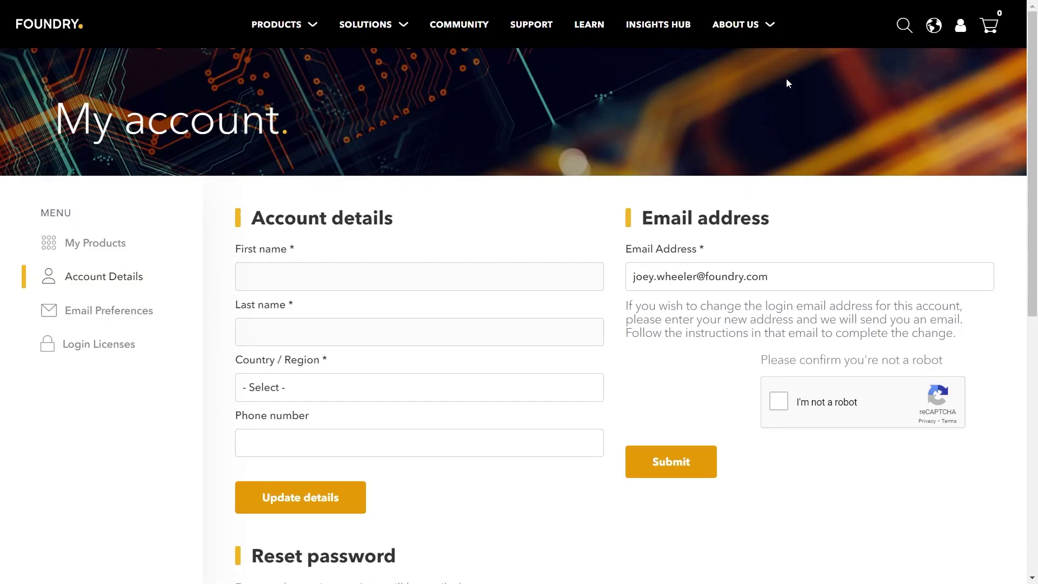
{"action": "left_click", "coordinate": [104, 354]}
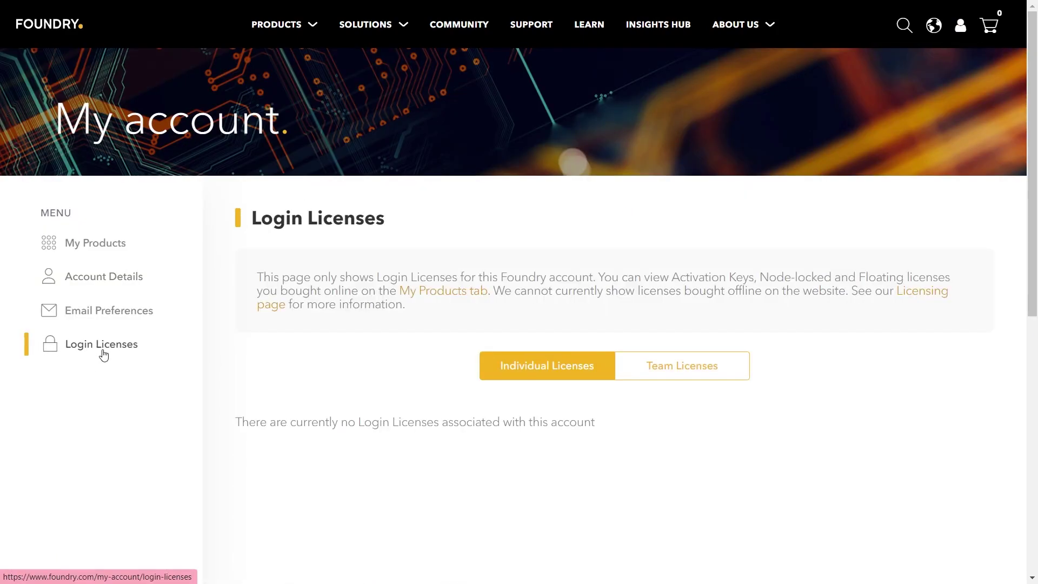
{"action": "left_click", "coordinate": [695, 371]}
{"action": "scroll", "coordinate": [782, 347], "scroll_direction": "down", "scroll_amount": 2}
{"action": "scroll", "coordinate": [782, 348], "scroll_direction": "down", "scroll_amount": 3}
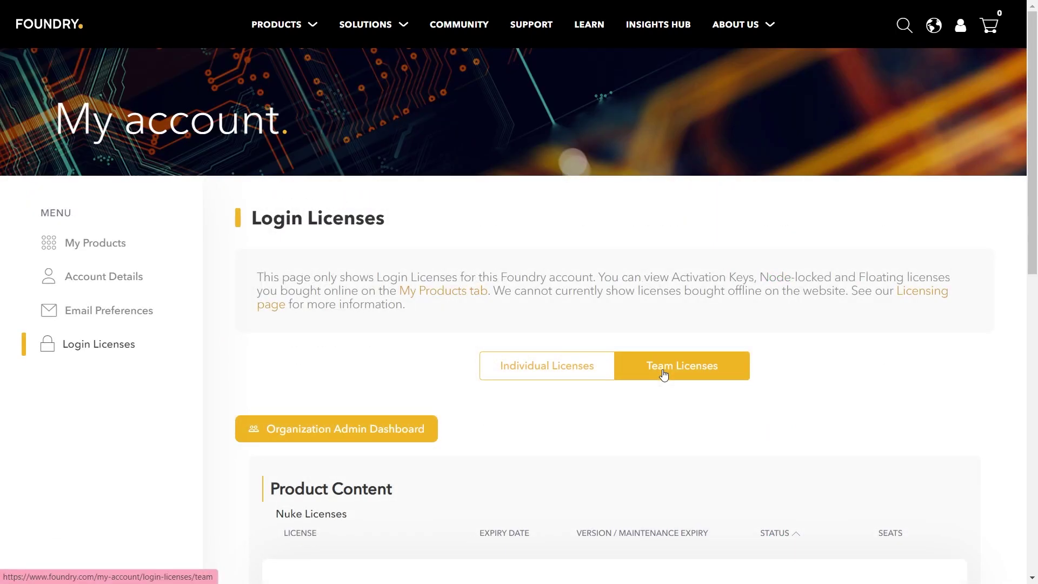
Step: Review Product Content's licences, including nuke_i at 0/20 seats, in the Organization Admin Dashboard
{"action": "left_click", "coordinate": [394, 435]}
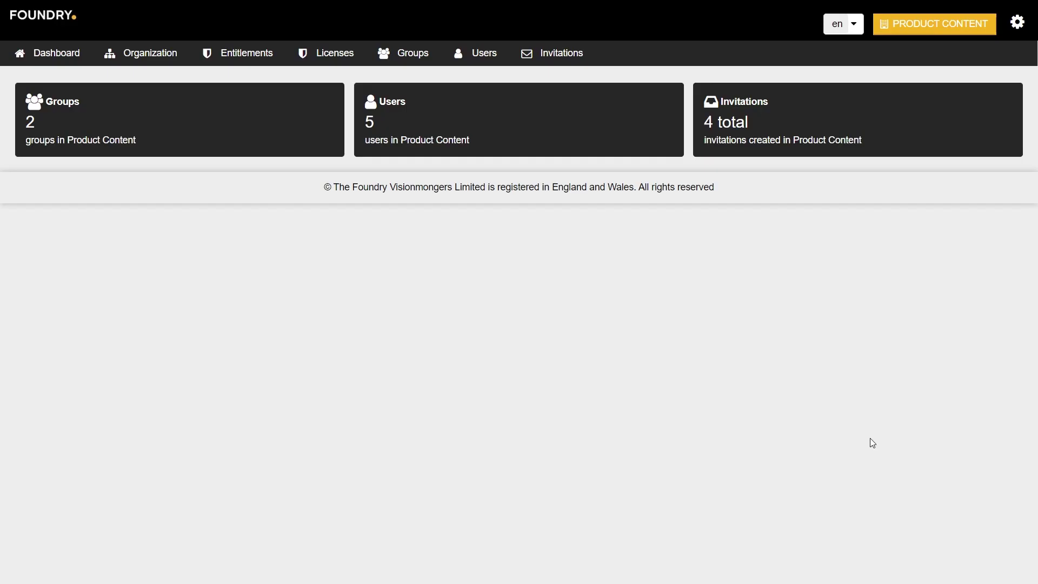
{"action": "left_click", "coordinate": [328, 61]}
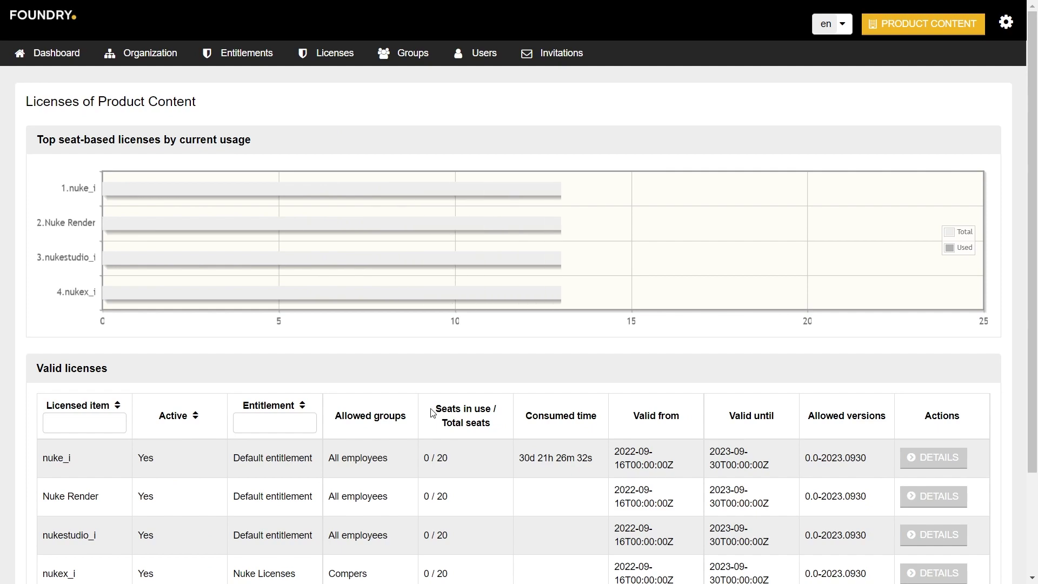
{"action": "scroll", "coordinate": [432, 413], "scroll_direction": "down", "scroll_amount": 3}
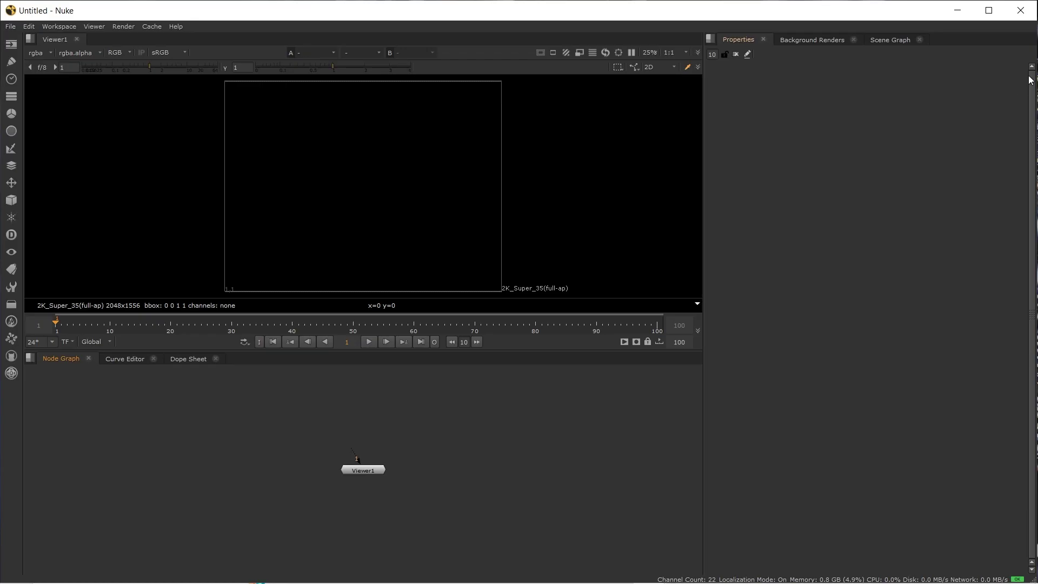
Step: Return to the Nuke session and open the Help menu
{"action": "left_click", "coordinate": [1021, 11]}
{"action": "left_click", "coordinate": [177, 26]}
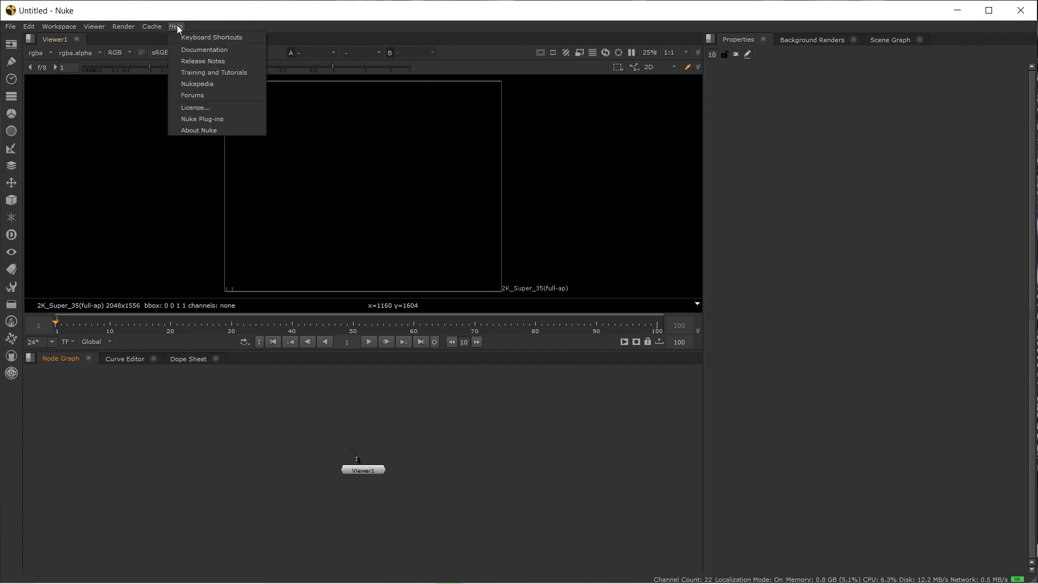
Step: Confirm License Status shows nuke_i on a Team Login licence, then log out of the team licence
{"action": "left_click", "coordinate": [204, 108]}
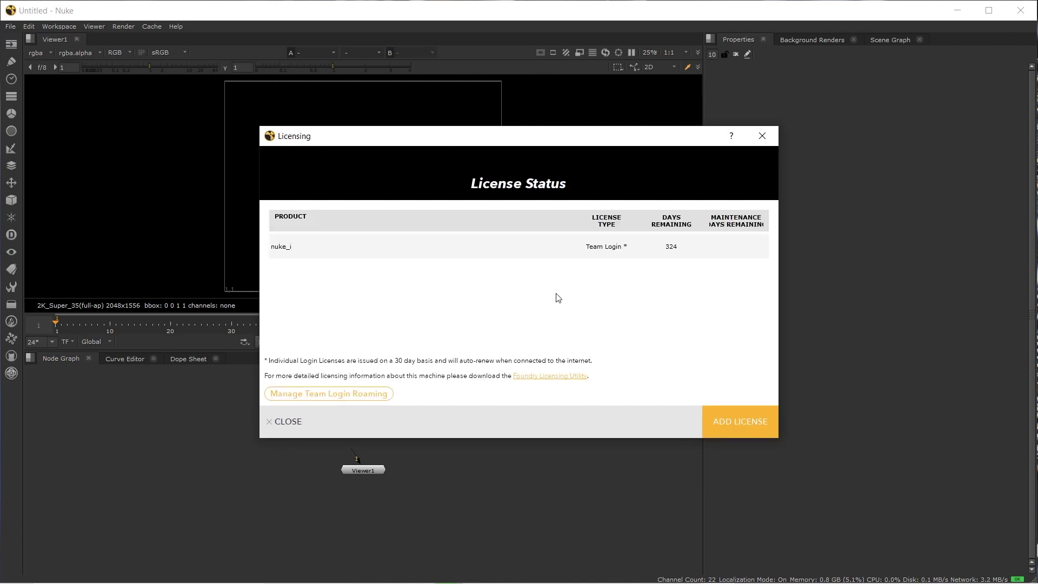
{"action": "left_click", "coordinate": [731, 418]}
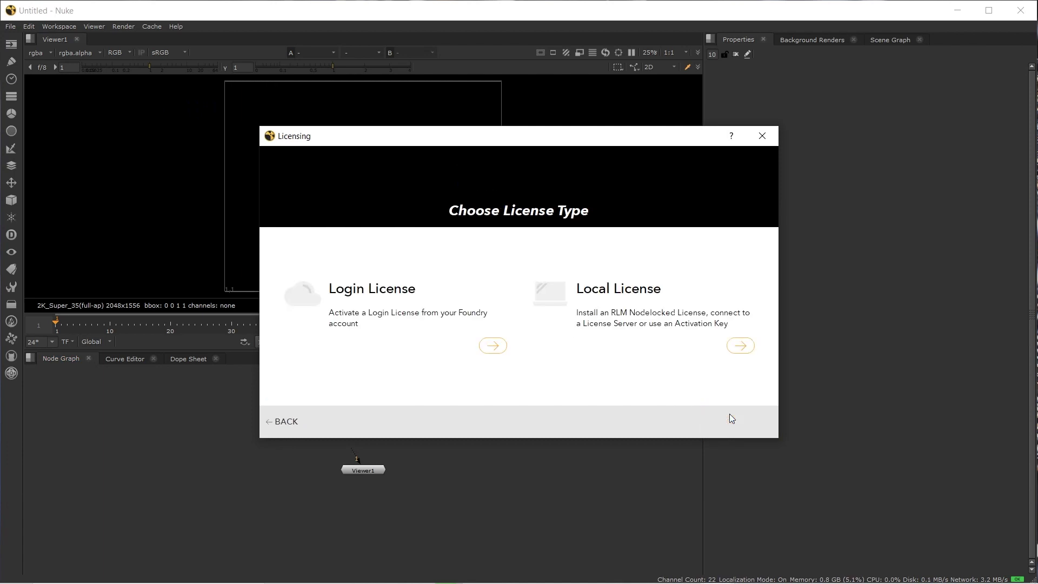
{"action": "left_click", "coordinate": [493, 346]}
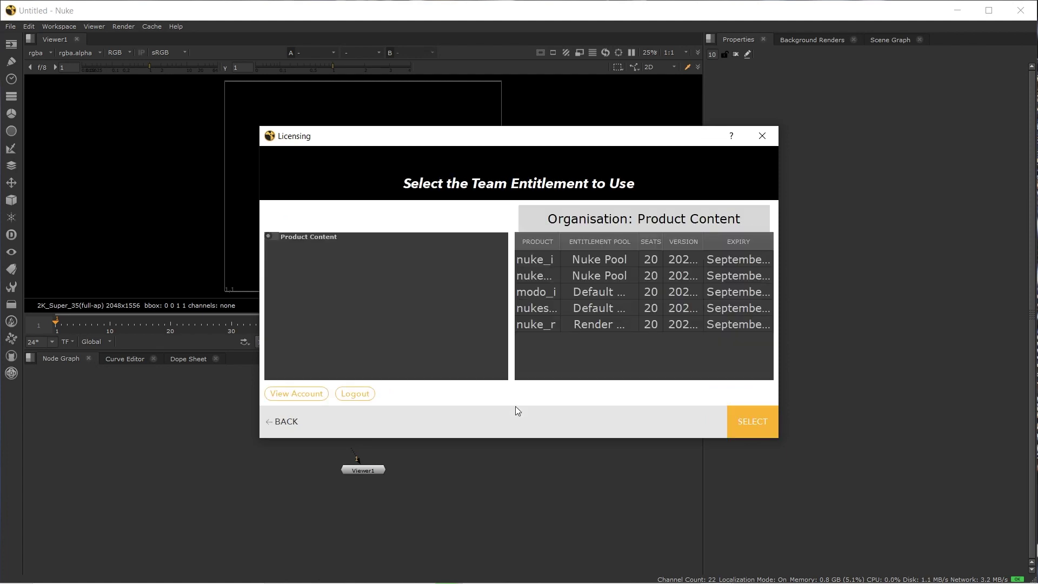
{"action": "left_click", "coordinate": [360, 394]}
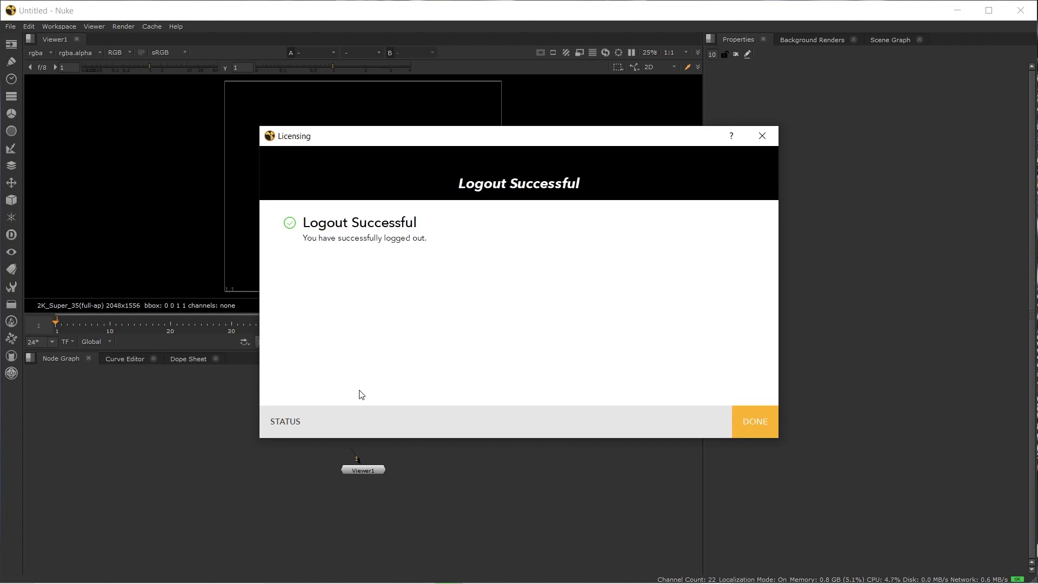
{"action": "left_click", "coordinate": [741, 420]}
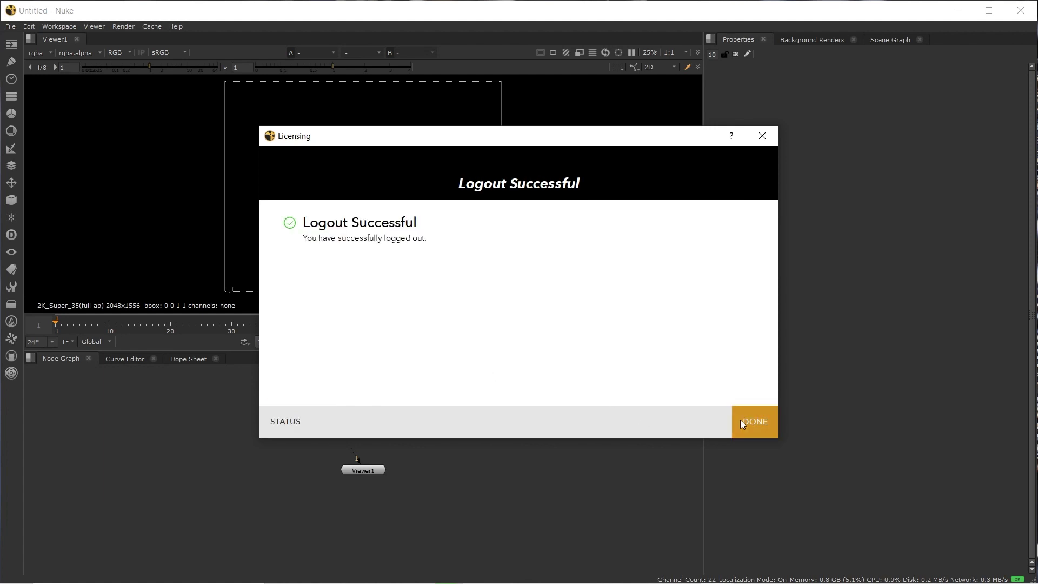